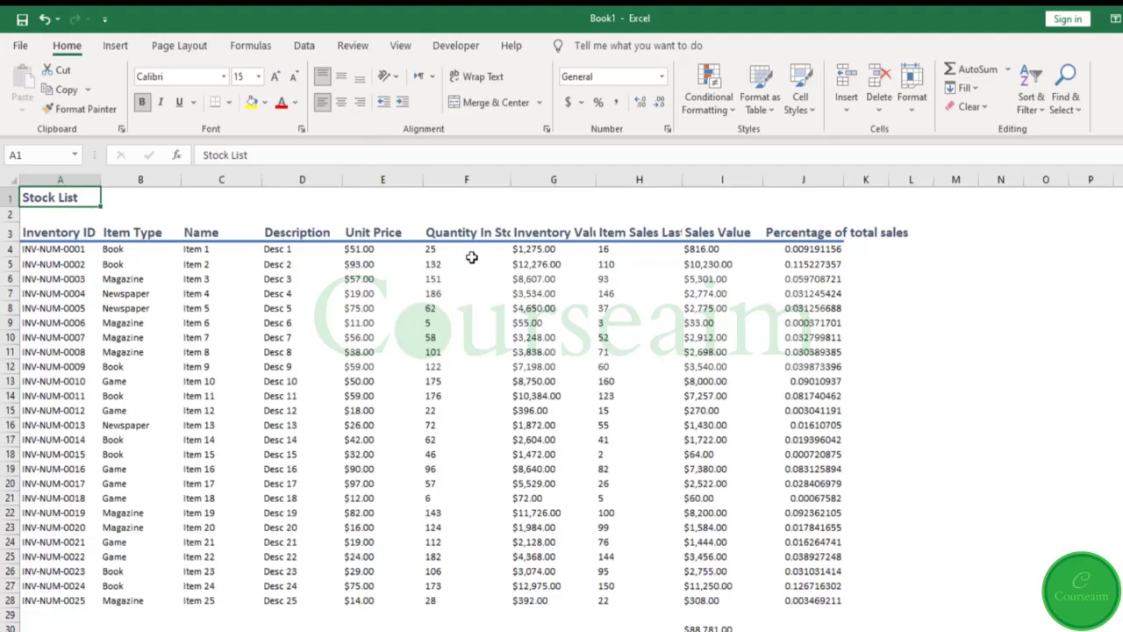
# Try left, right and center alignment on E3:L29, leaving the columns centered
pyautogui.moveTo(375, 231); pyautogui.dragTo(907, 627)
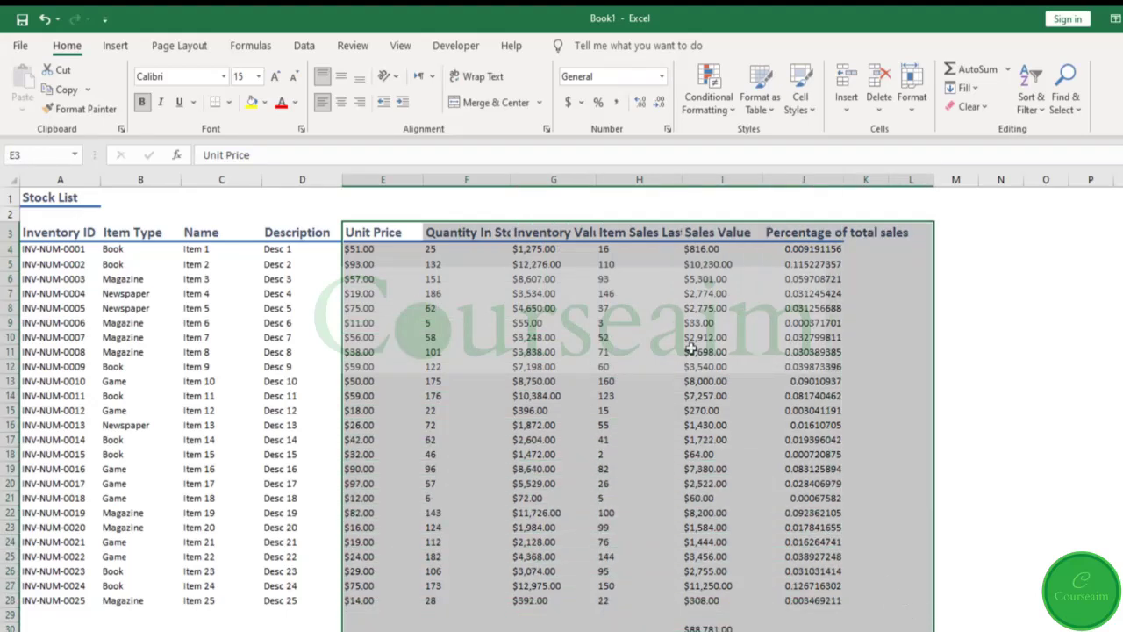
pyautogui.click(343, 104)
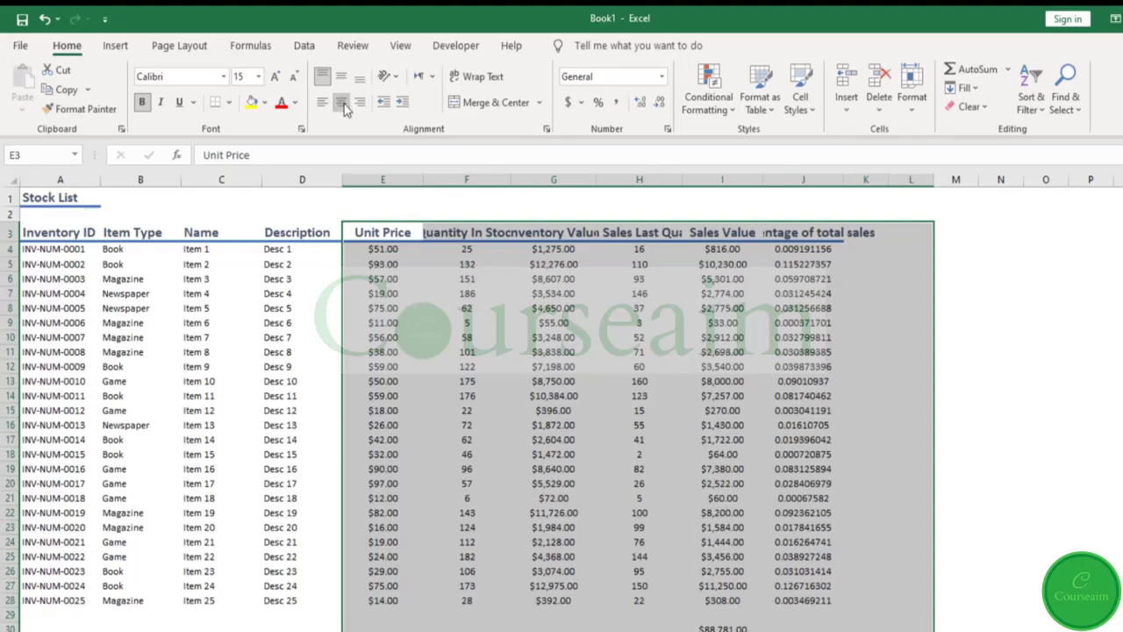
pyautogui.click(342, 103)
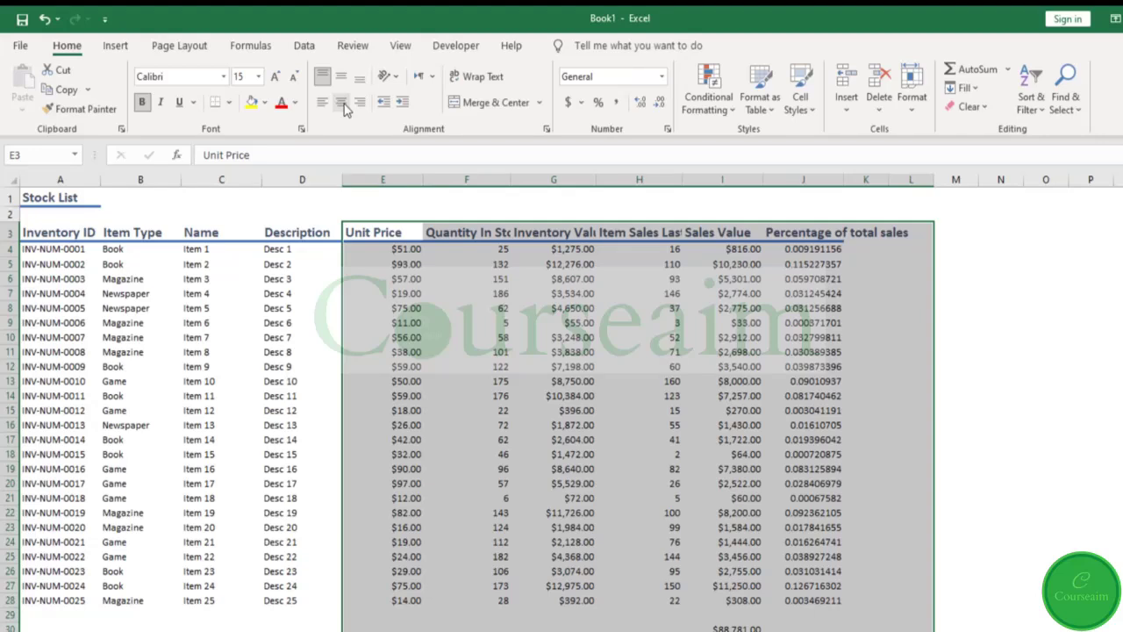
pyautogui.click(343, 104)
pyautogui.click(342, 103)
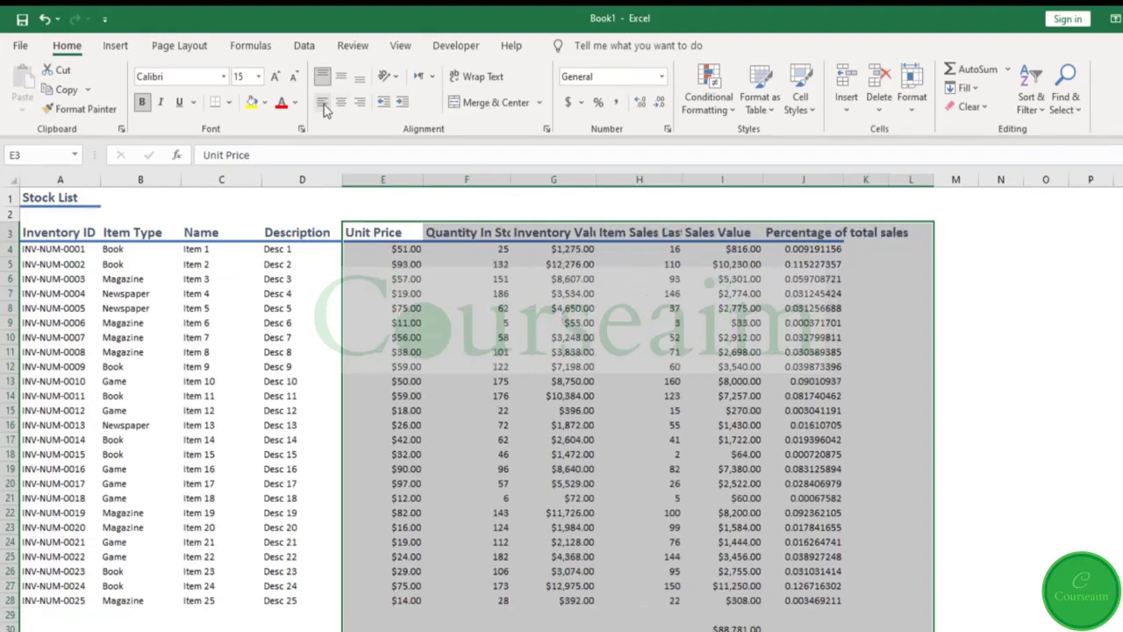
pyautogui.click(322, 102)
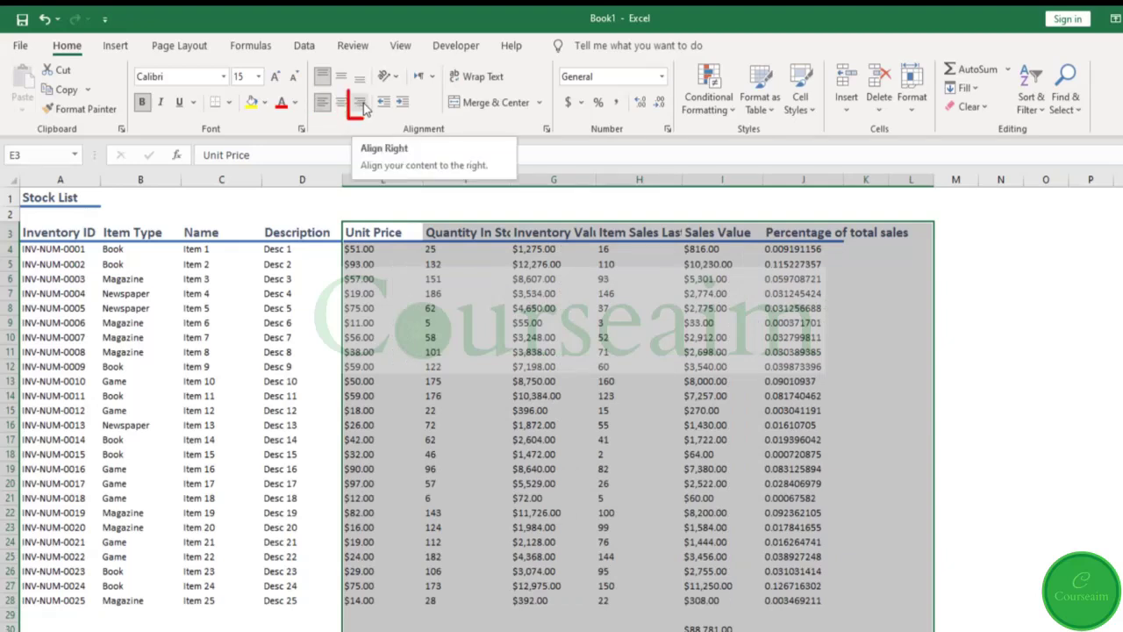
pyautogui.click(364, 105)
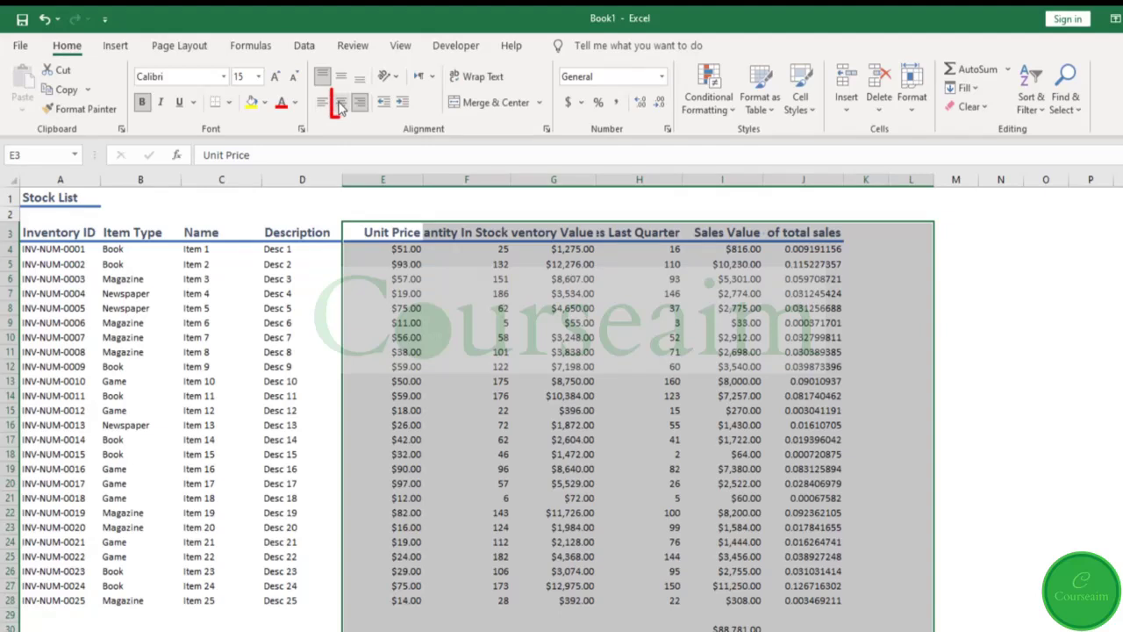
pyautogui.click(340, 104)
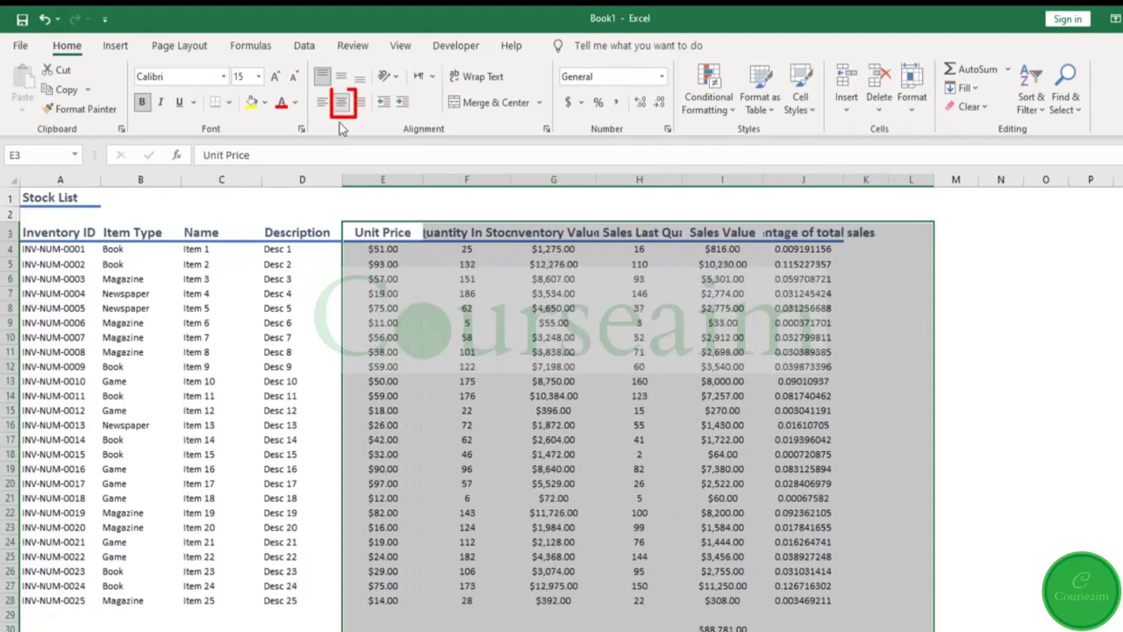
pyautogui.click(402, 199)
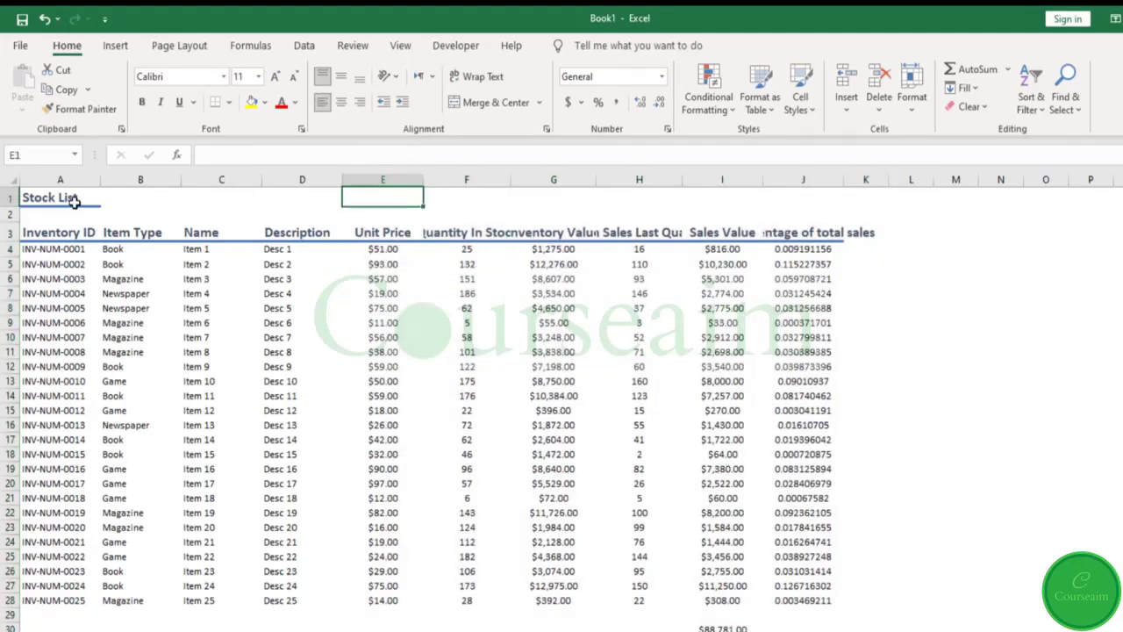
pyautogui.click(24, 198)
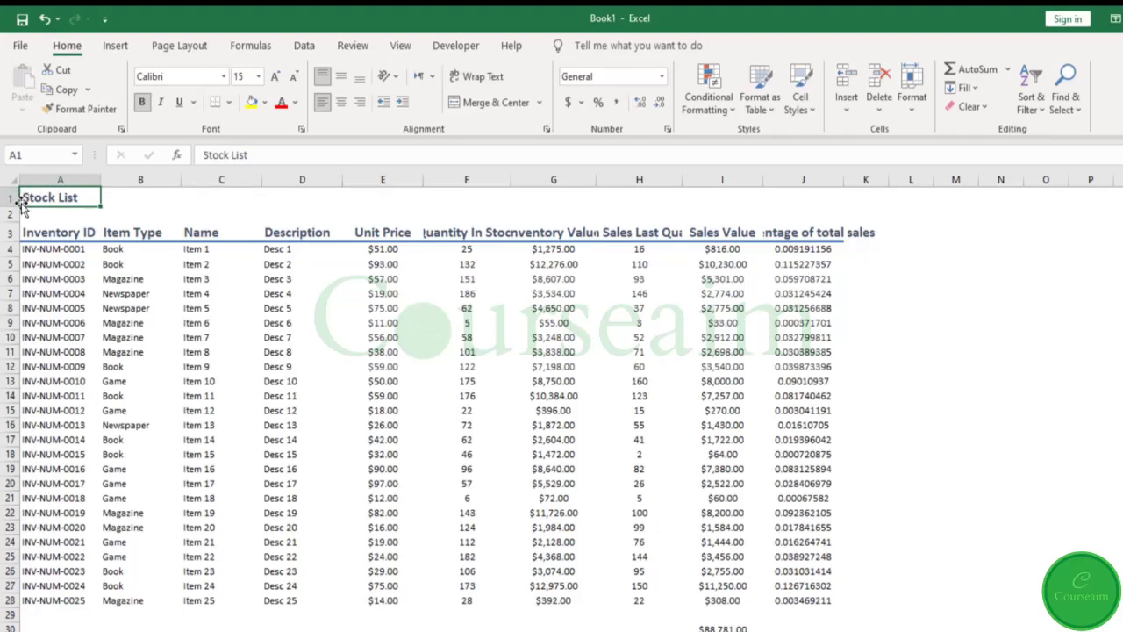
# Heighten row 1 and bottom-align the Stock List title in A1
pyautogui.moveTo(9, 206); pyautogui.dragTo(11, 230)
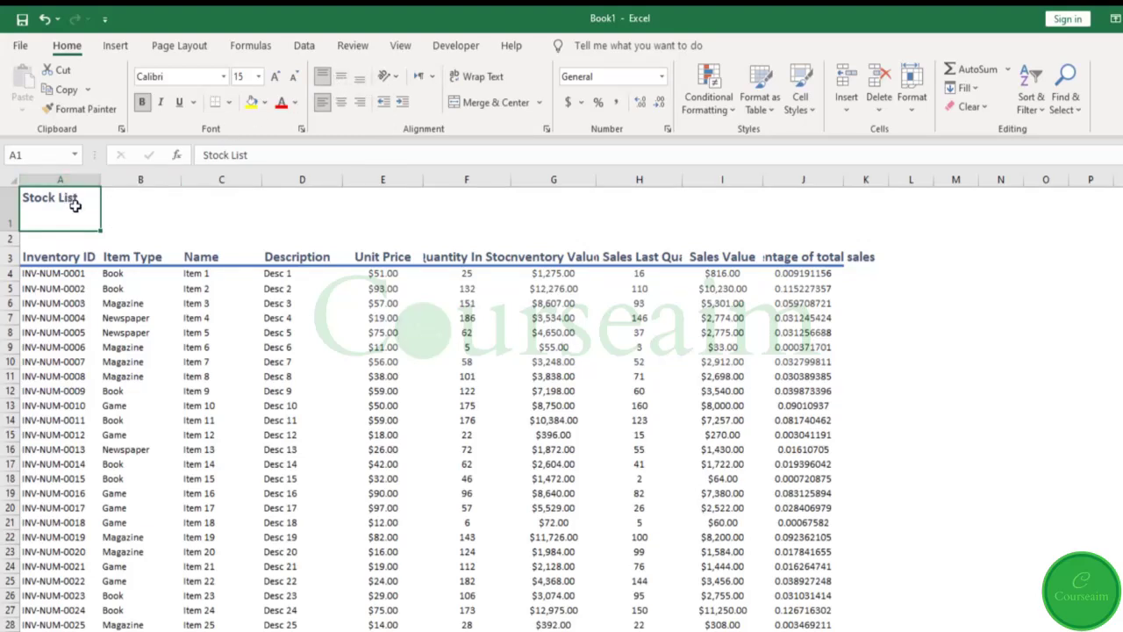
pyautogui.click(341, 79)
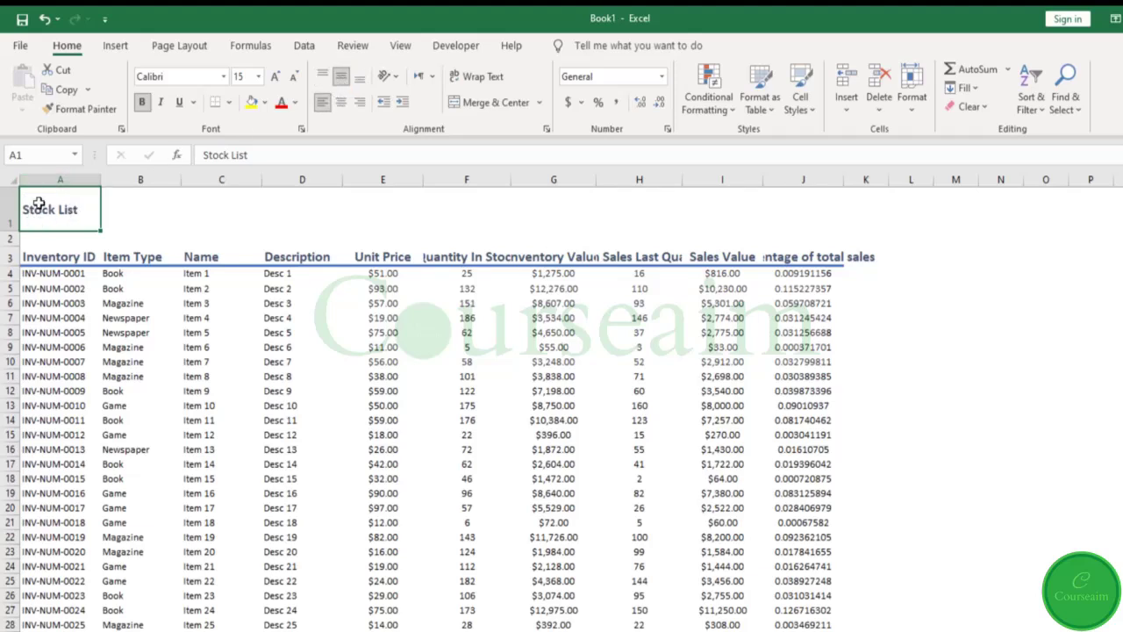
pyautogui.click(359, 78)
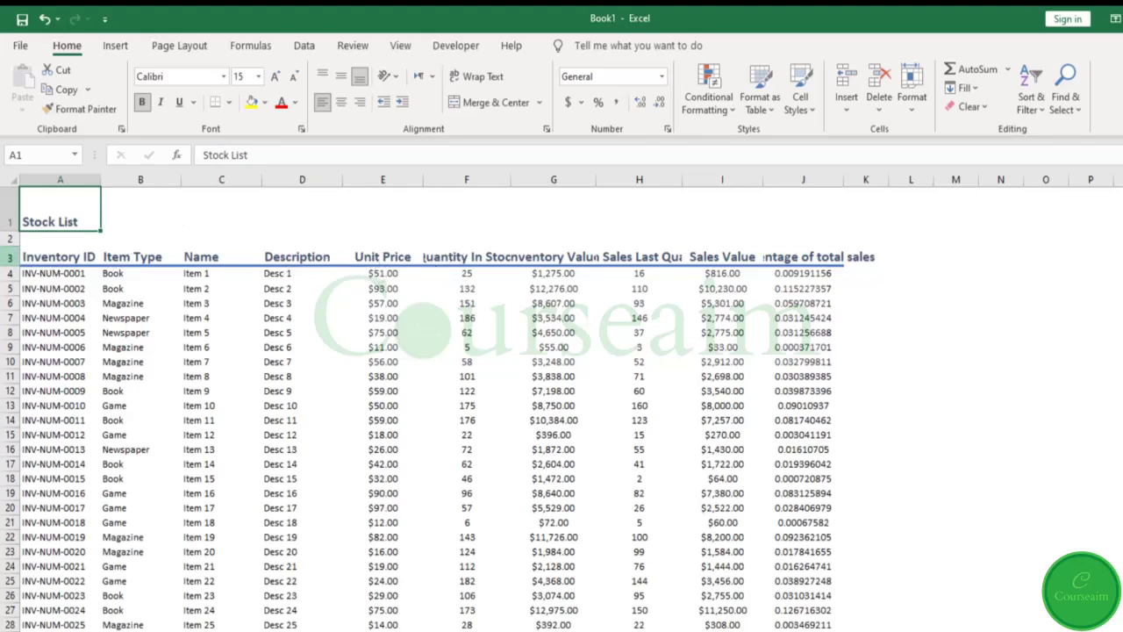
# Apply Wrap Text to header row 3 so titles like Quantity In Stock fit on two lines
pyautogui.click(6, 256)
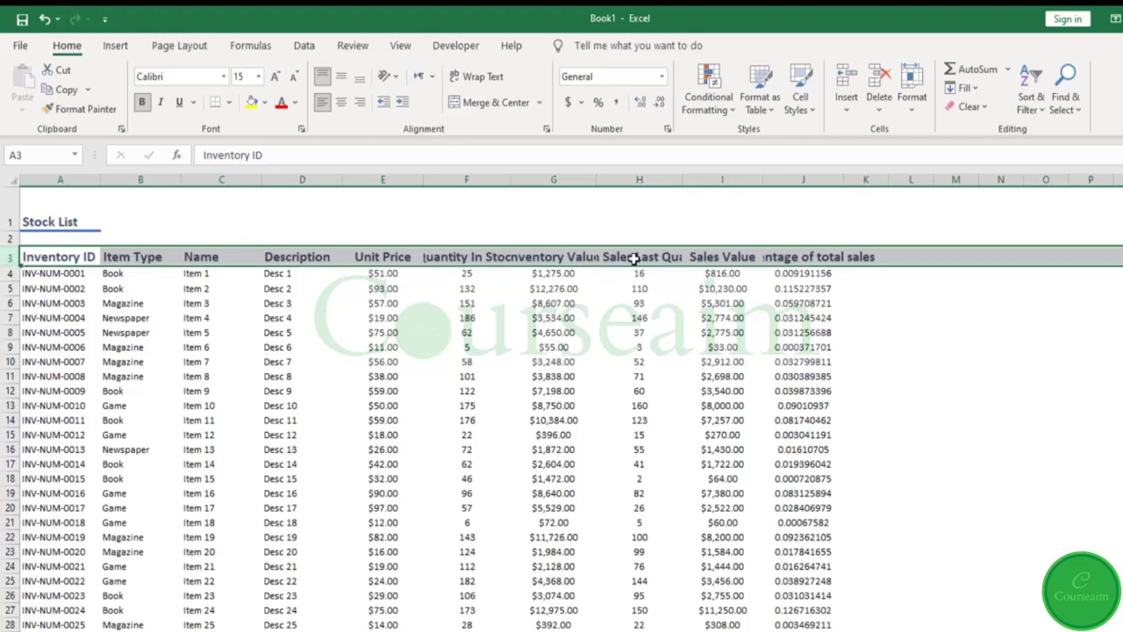
pyautogui.click(475, 80)
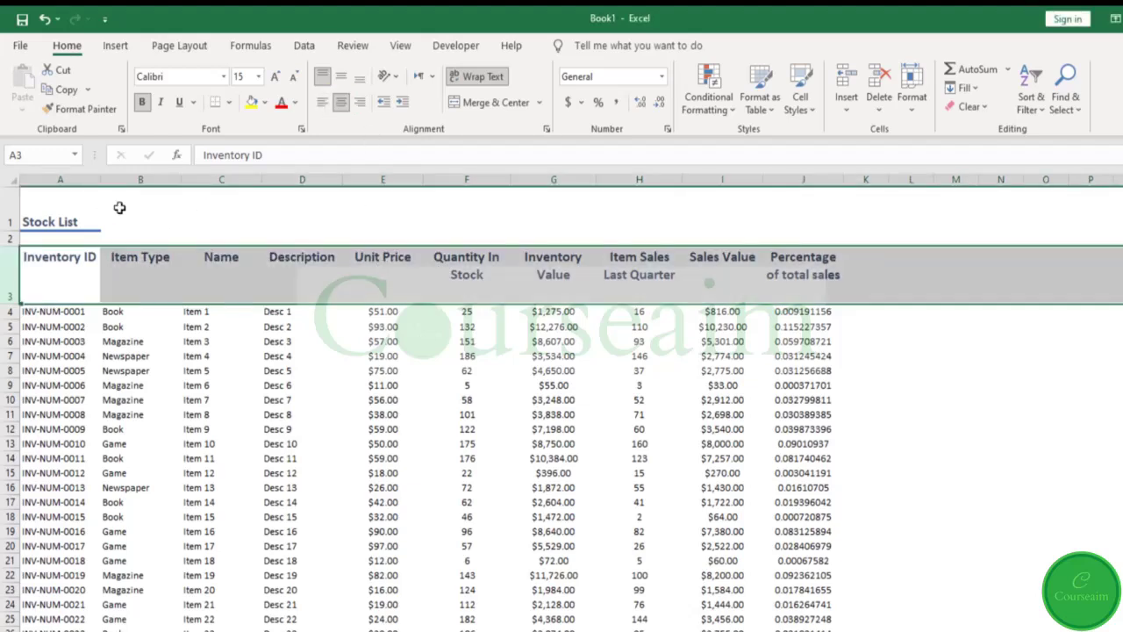
pyautogui.click(63, 207)
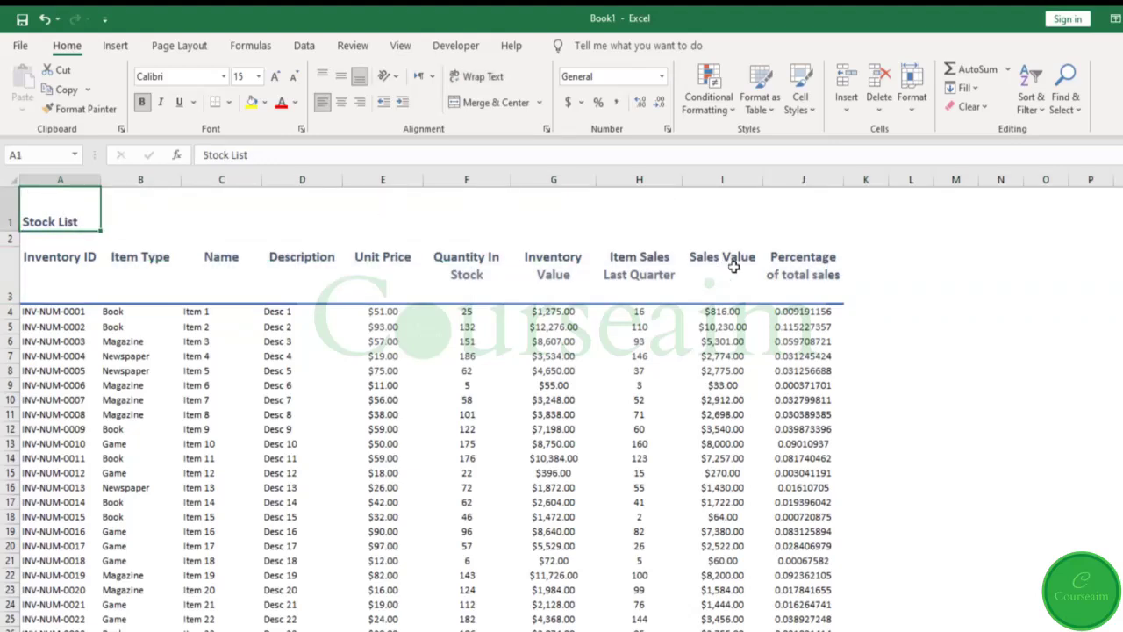
pyautogui.moveTo(58, 215)
pyautogui.mouseDown()
pyautogui.moveTo(271, 203)
pyautogui.moveTo(571, 245)
pyautogui.moveTo(725, 207)
pyautogui.moveTo(806, 208)
pyautogui.mouseUp()
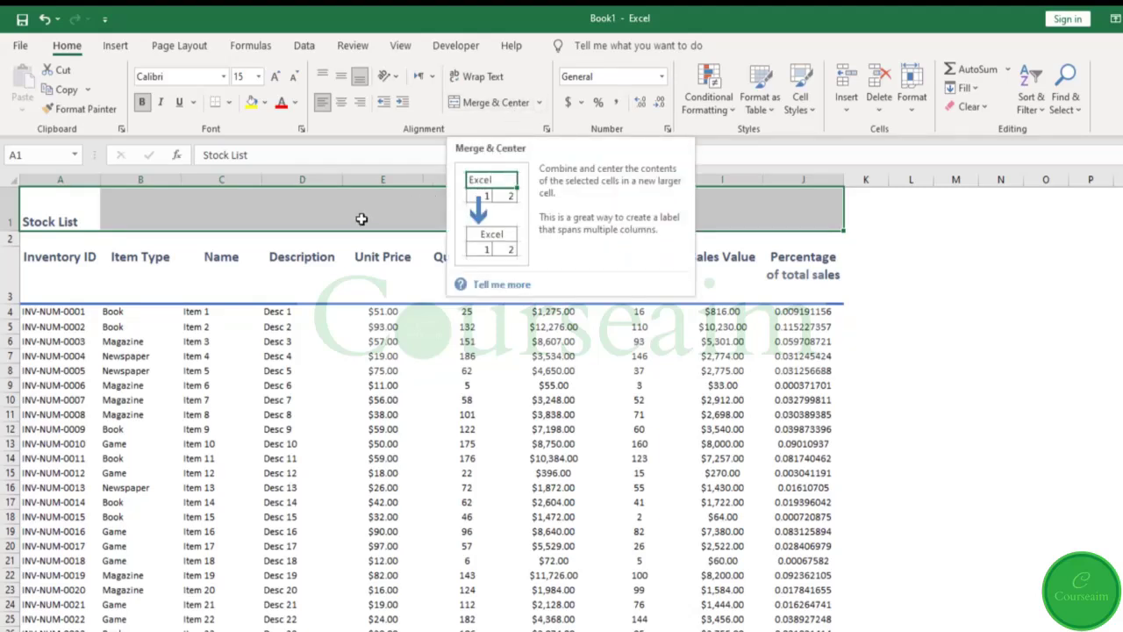
pyautogui.click(498, 106)
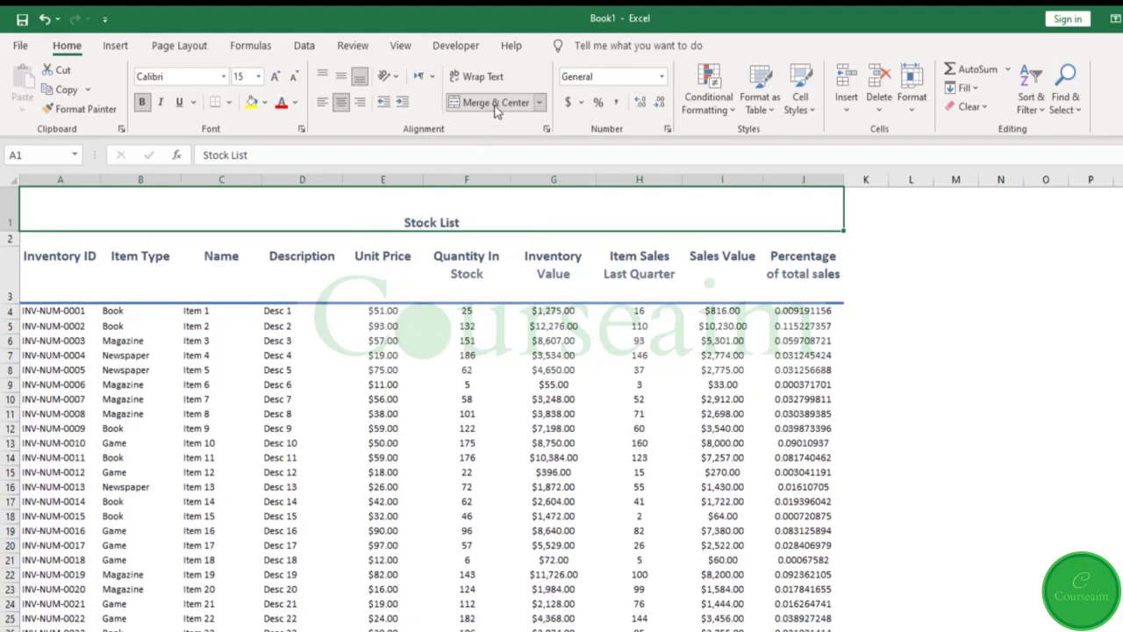
pyautogui.click(498, 104)
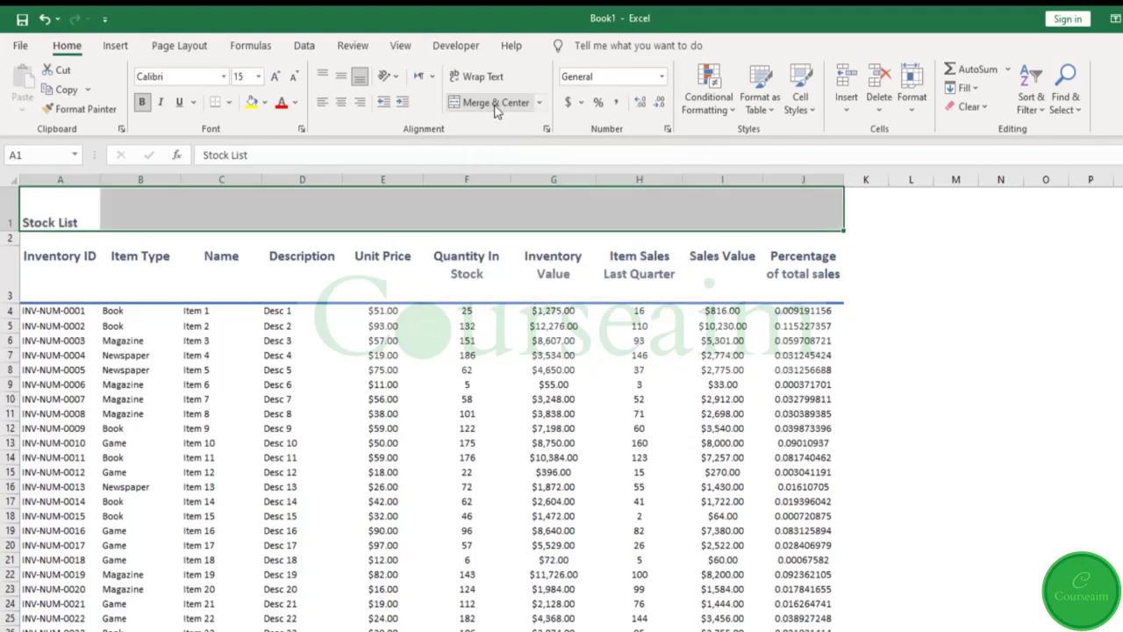
pyautogui.click(401, 103)
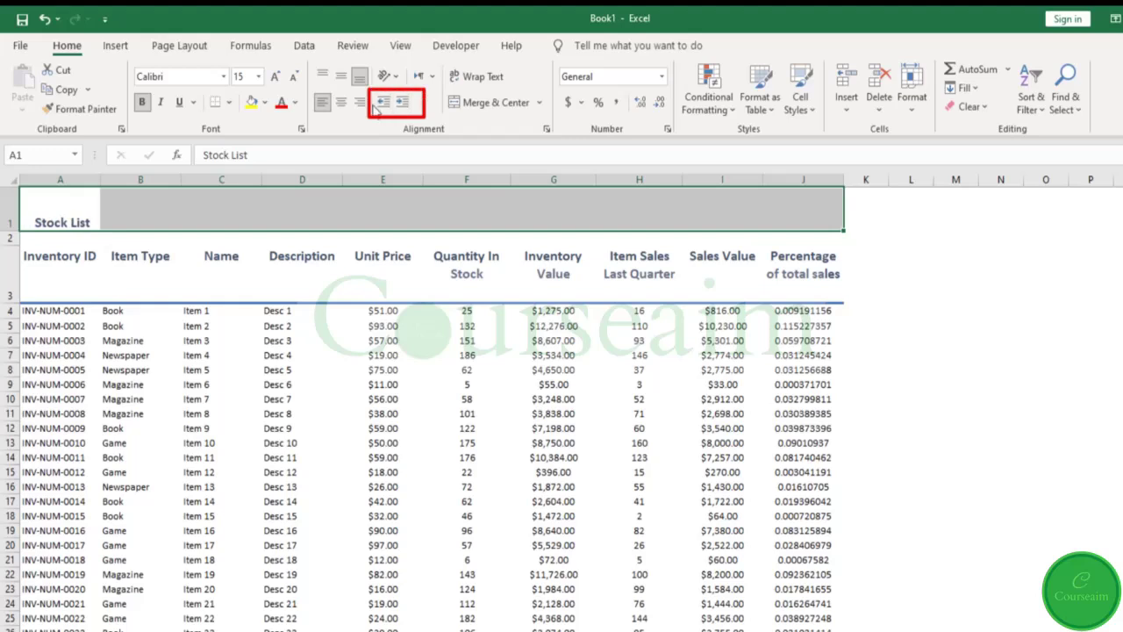
pyautogui.click(391, 106)
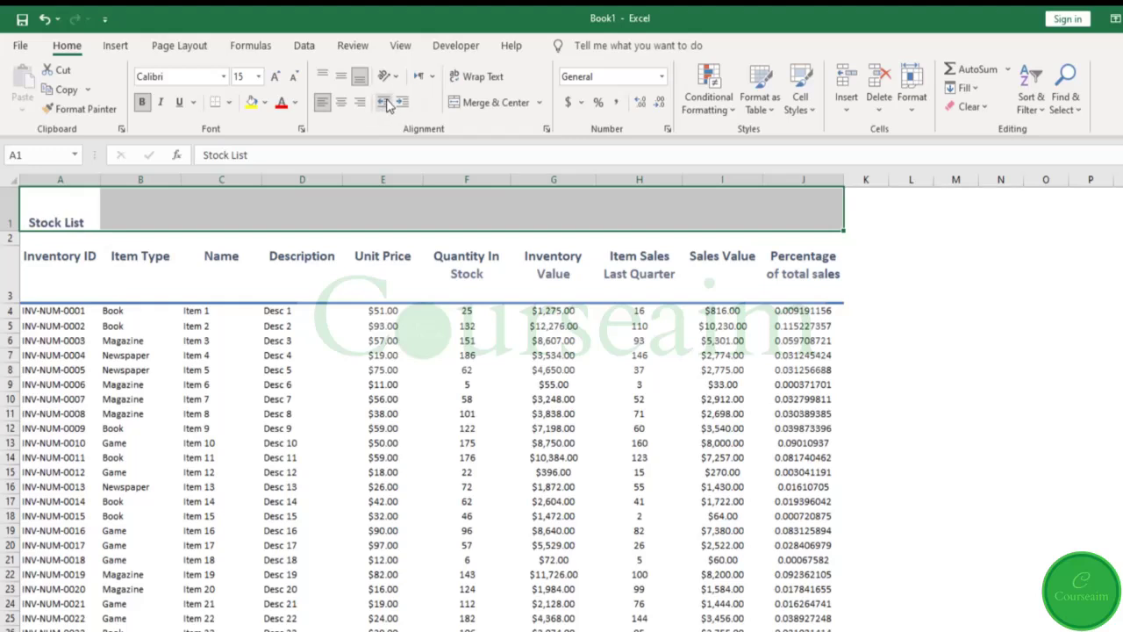
pyautogui.click(389, 104)
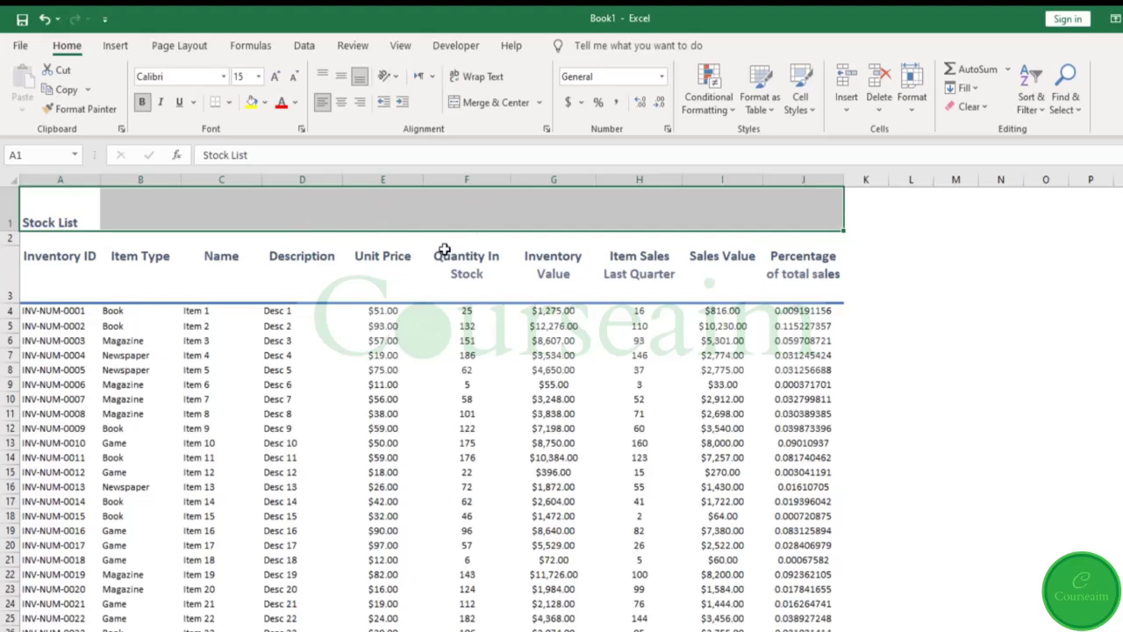
# Select the row 3 headers and tilt their text diagonally clockwise
pyautogui.click(392, 82)
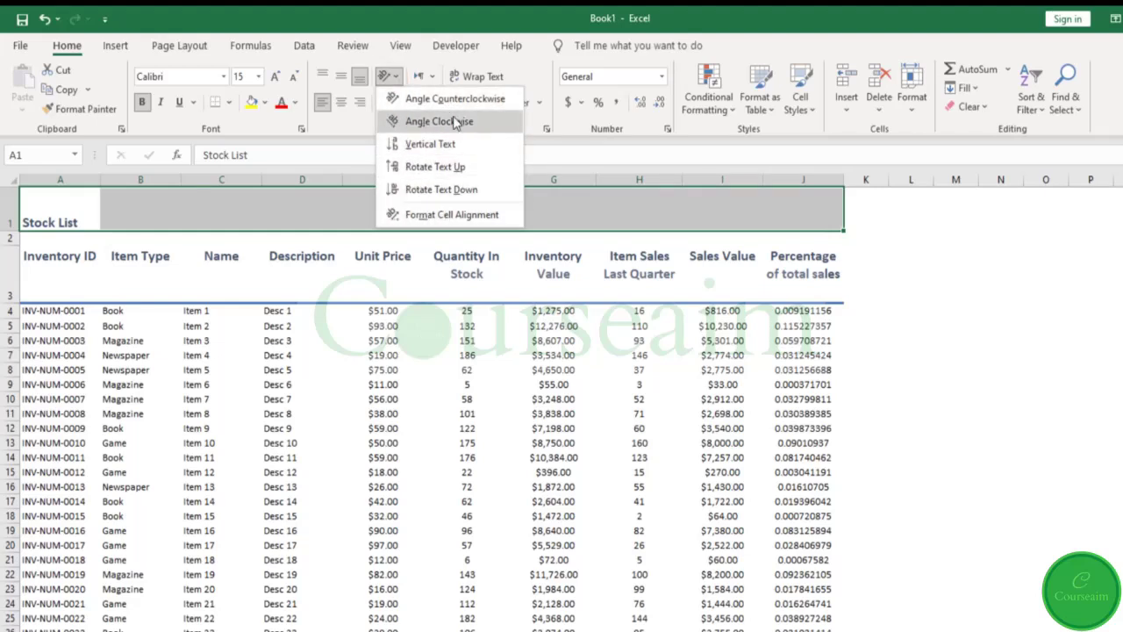
pyautogui.press('Escape')
pyautogui.moveTo(69, 272); pyautogui.dragTo(798, 285)
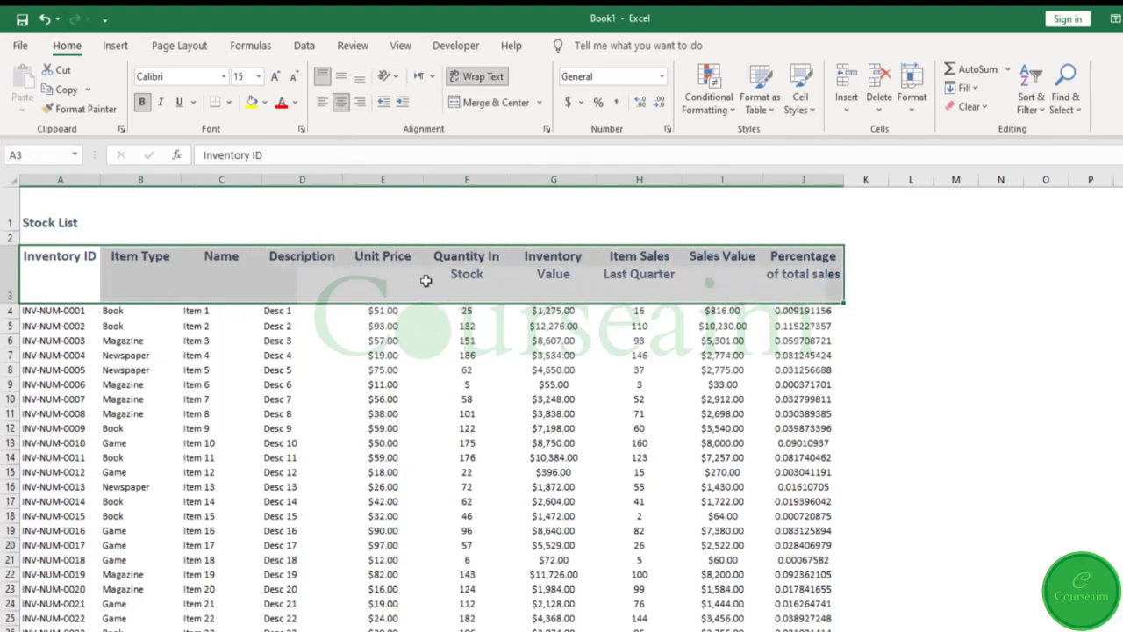
pyautogui.click(395, 82)
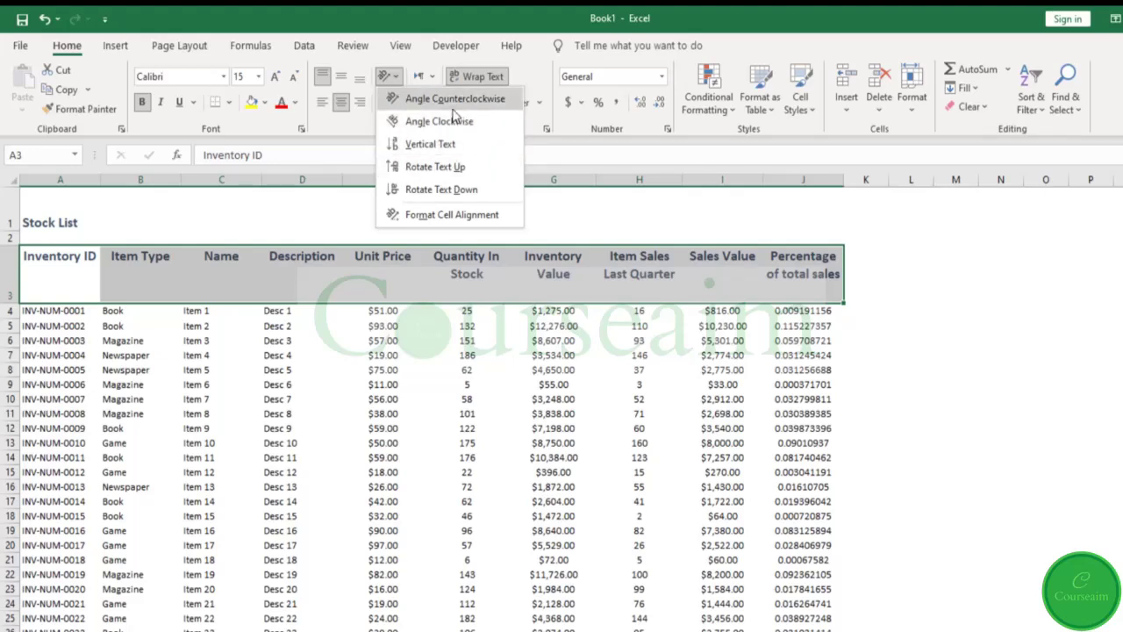
pyautogui.click(478, 120)
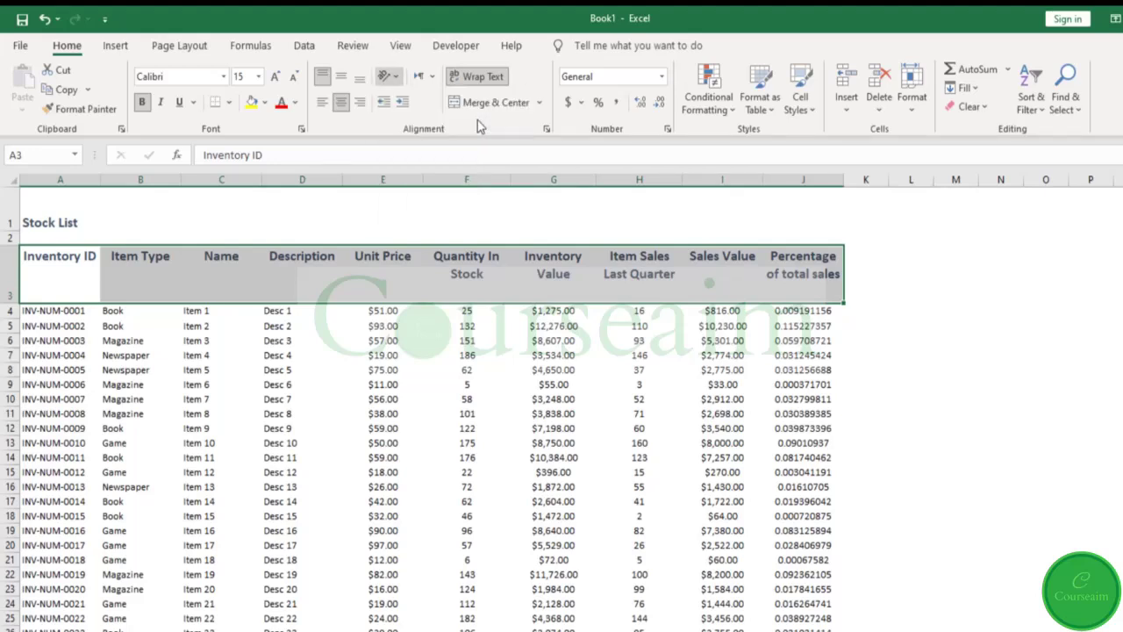
# Try vertical and upward orientations, ending with the headers rotated downward
pyautogui.click(397, 79)
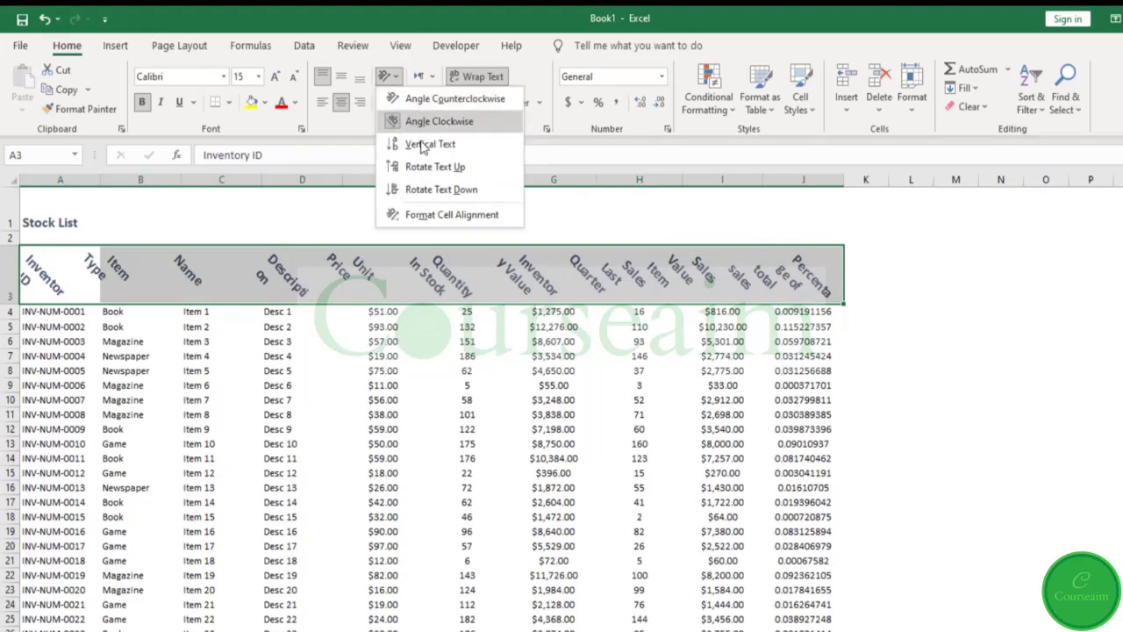
pyautogui.press('Escape')
pyautogui.click(388, 76)
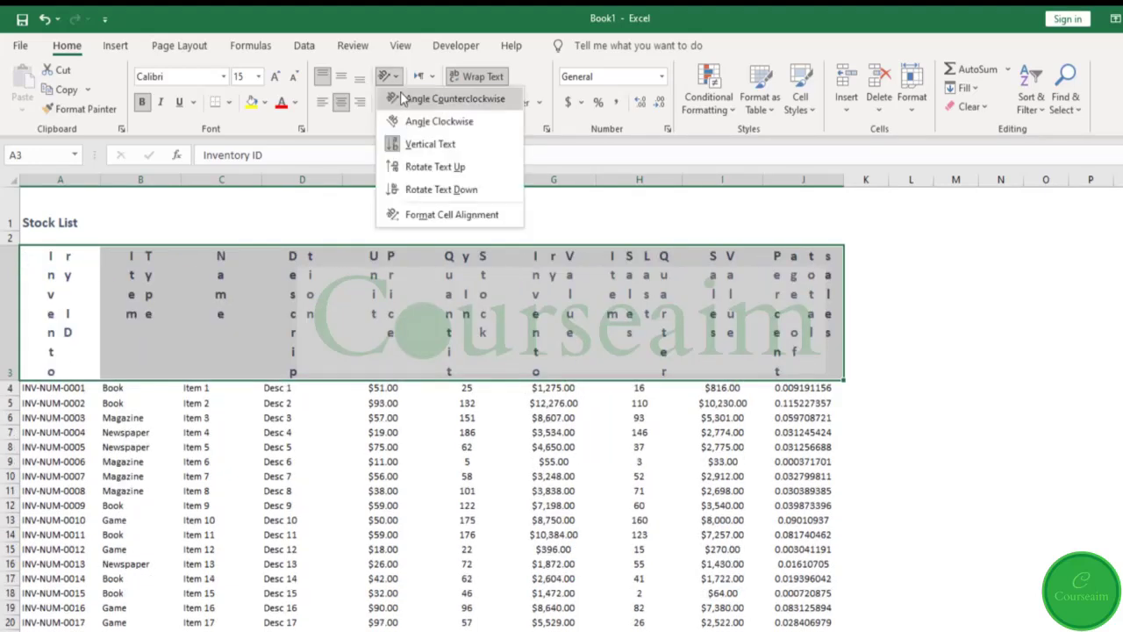
pyautogui.click(435, 166)
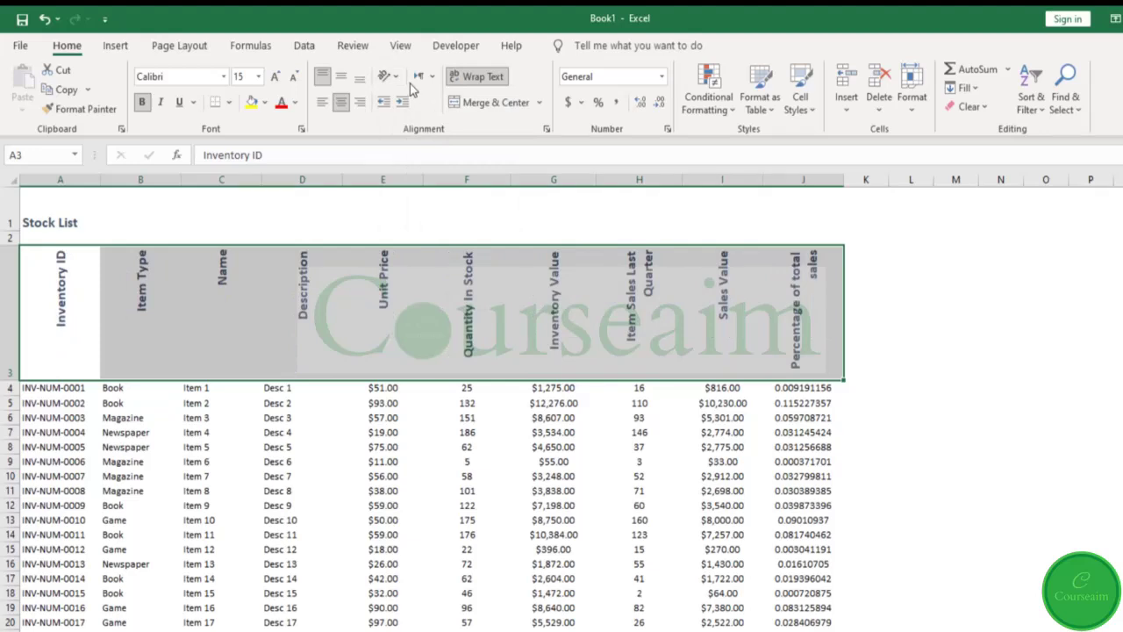
pyautogui.click(397, 79)
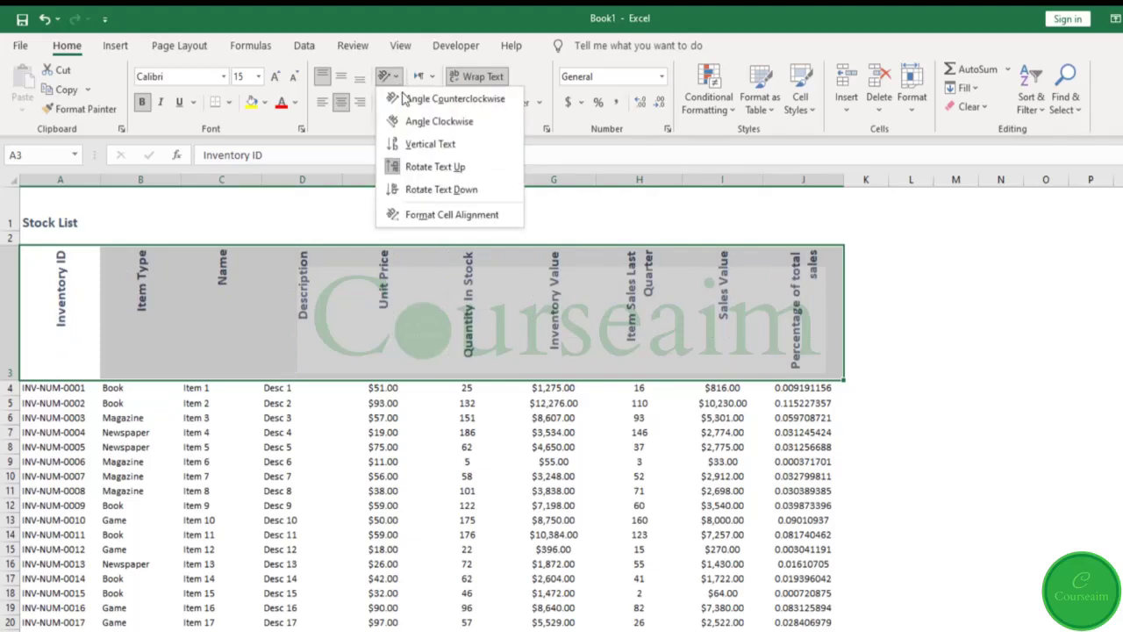
pyautogui.click(430, 188)
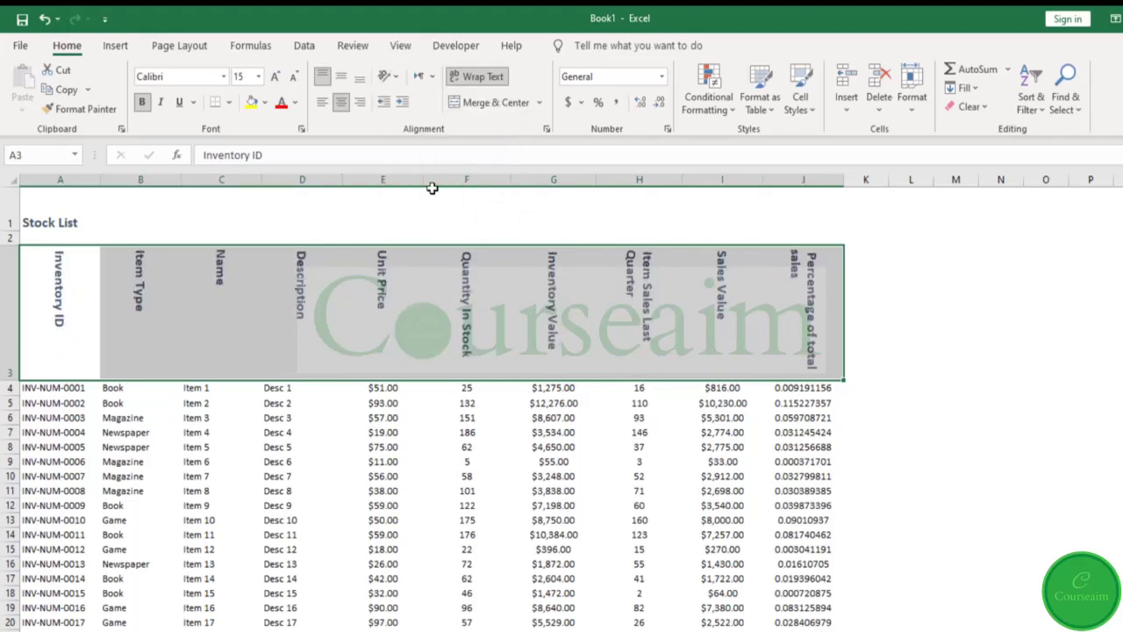
pyautogui.click(396, 80)
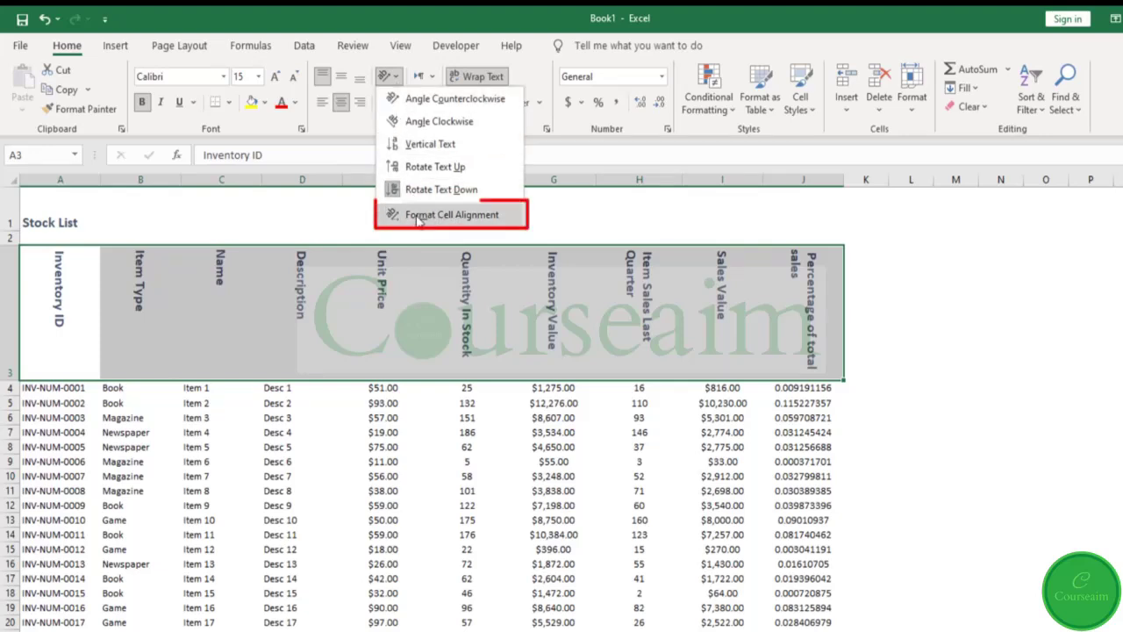
pyautogui.press('Escape')
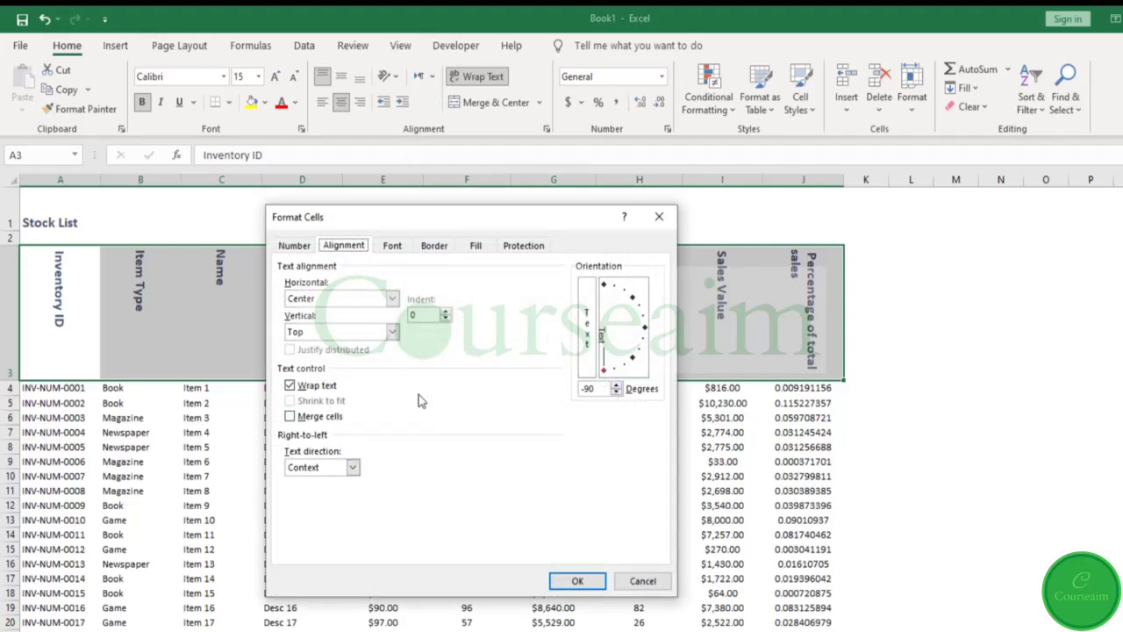
# Cancel a 30-degree angle trial and undo the four header rotation changes
pyautogui.moveTo(604, 373)
pyautogui.mouseDown()
pyautogui.moveTo(645, 335)
pyautogui.moveTo(647, 307)
pyautogui.moveTo(628, 281)
pyautogui.moveTo(643, 318)
pyautogui.moveTo(606, 336)
pyautogui.moveTo(603, 371)
pyautogui.mouseUp()
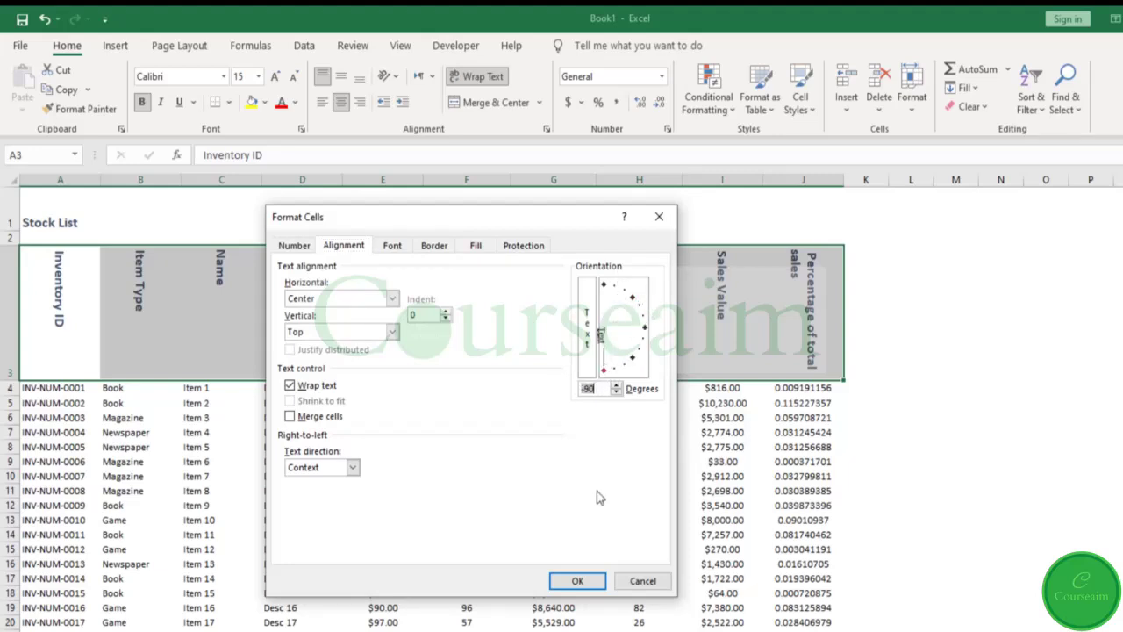
pyautogui.click(639, 582)
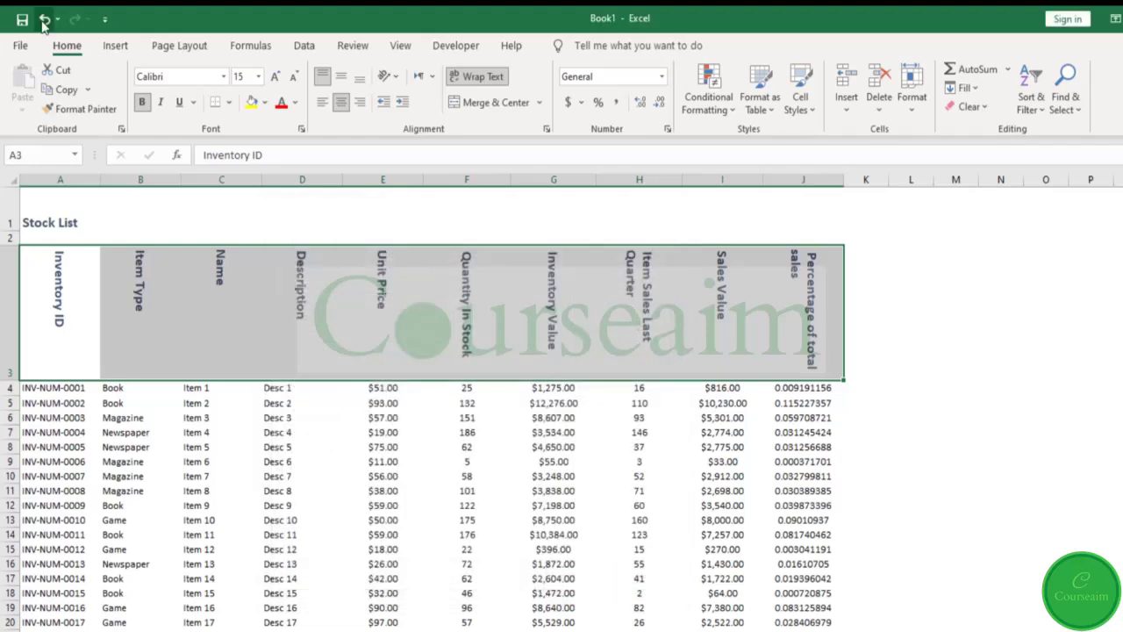
pyautogui.click(44, 18)
pyautogui.click(44, 18)
pyautogui.click(44, 19)
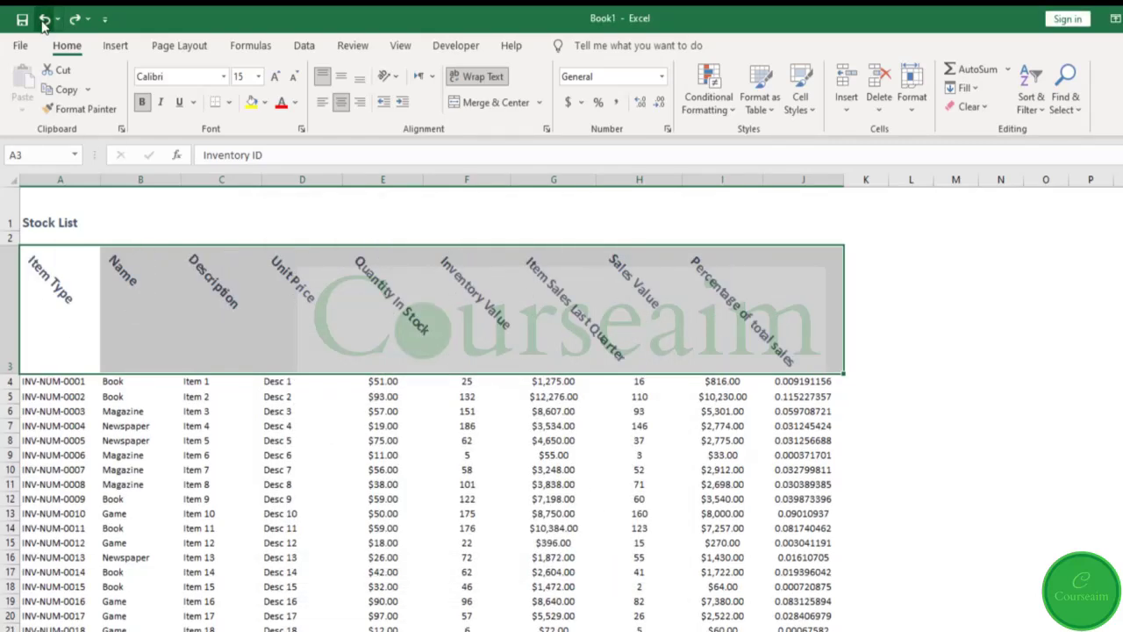
pyautogui.click(43, 19)
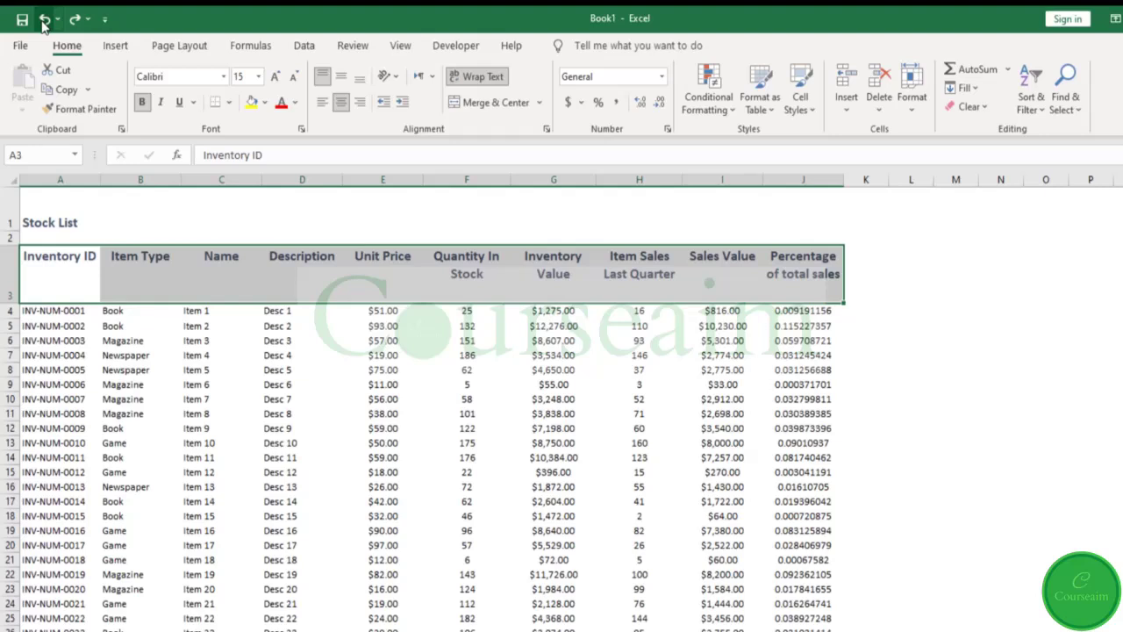
# Turn off wrapping for the A3:J3 headers and make the Inventory Value header in G3 shrink to fit
pyautogui.click(473, 77)
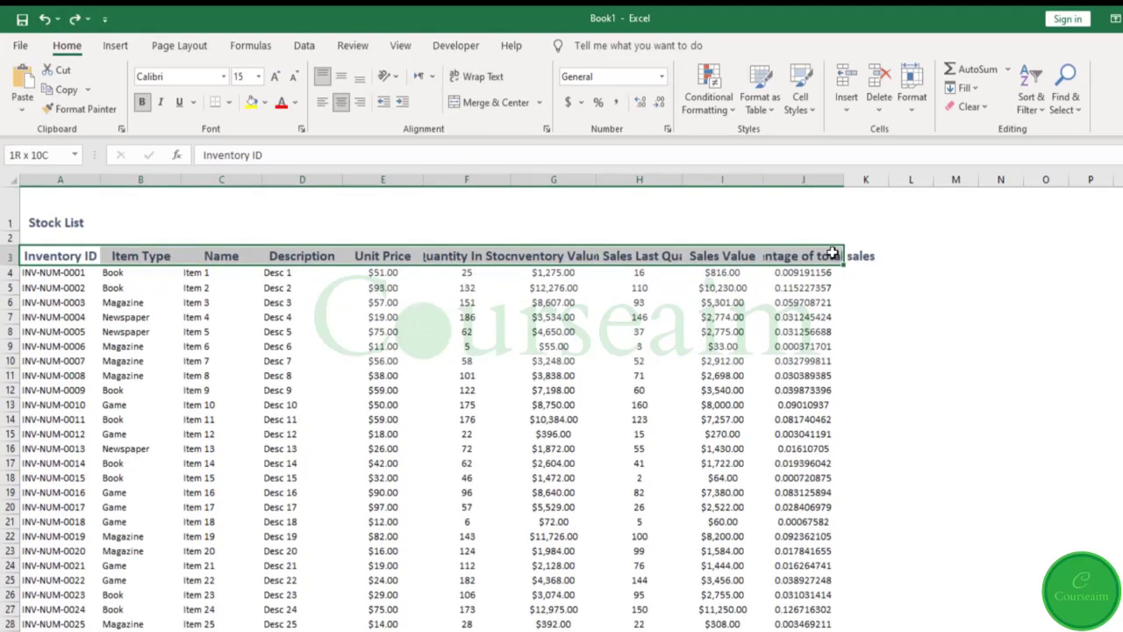
pyautogui.moveTo(832, 254); pyautogui.dragTo(834, 254)
pyautogui.click(567, 256)
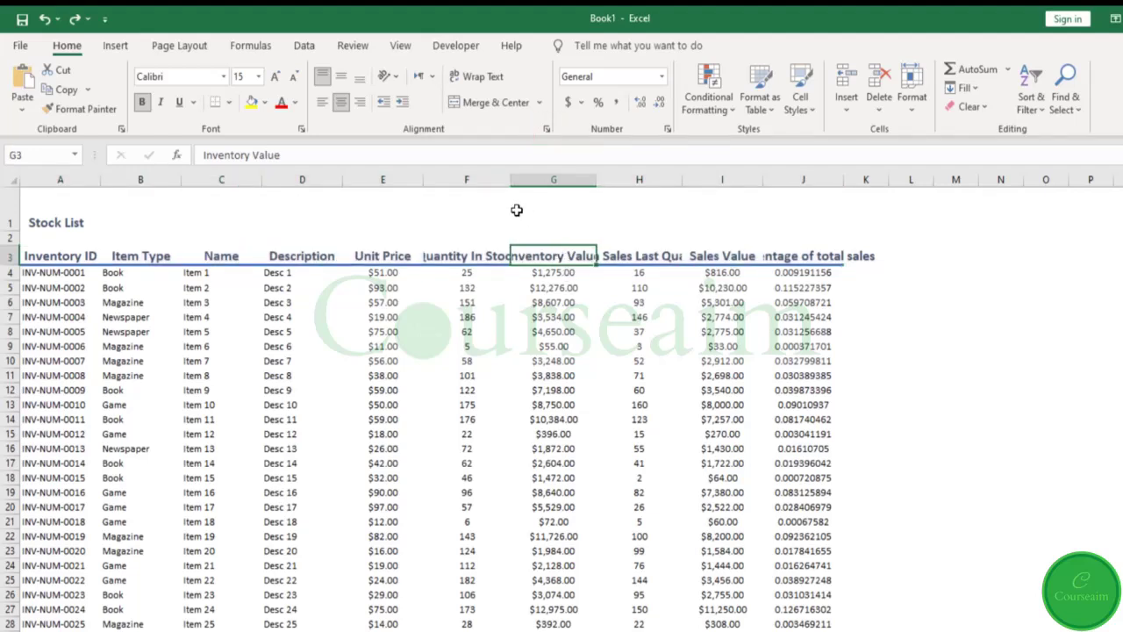
pyautogui.click(547, 129)
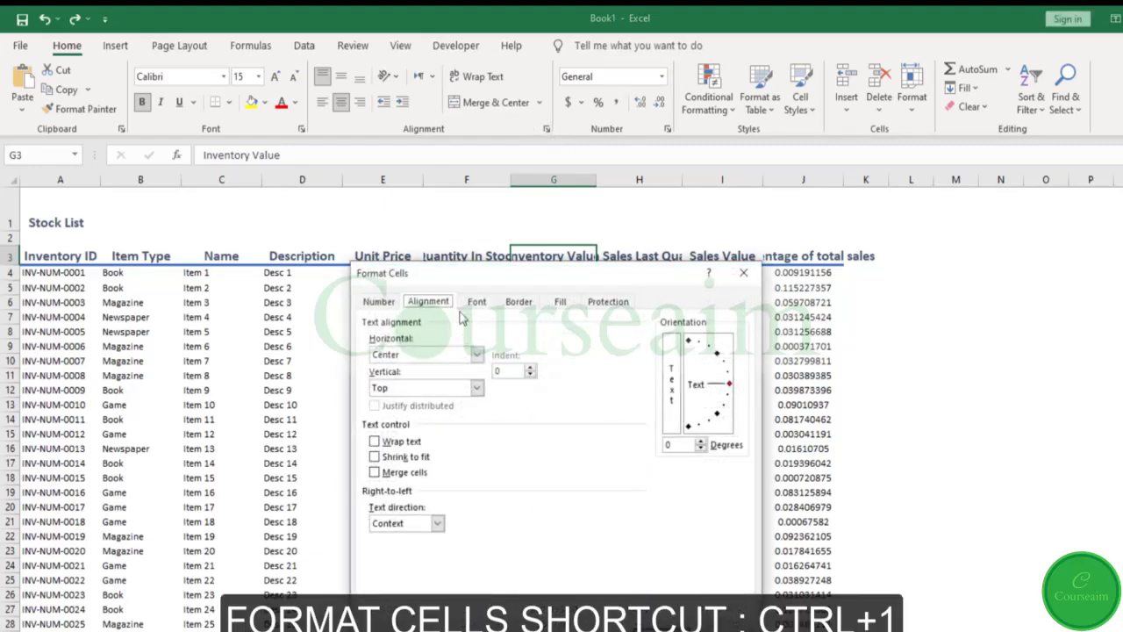
pyautogui.click(406, 462)
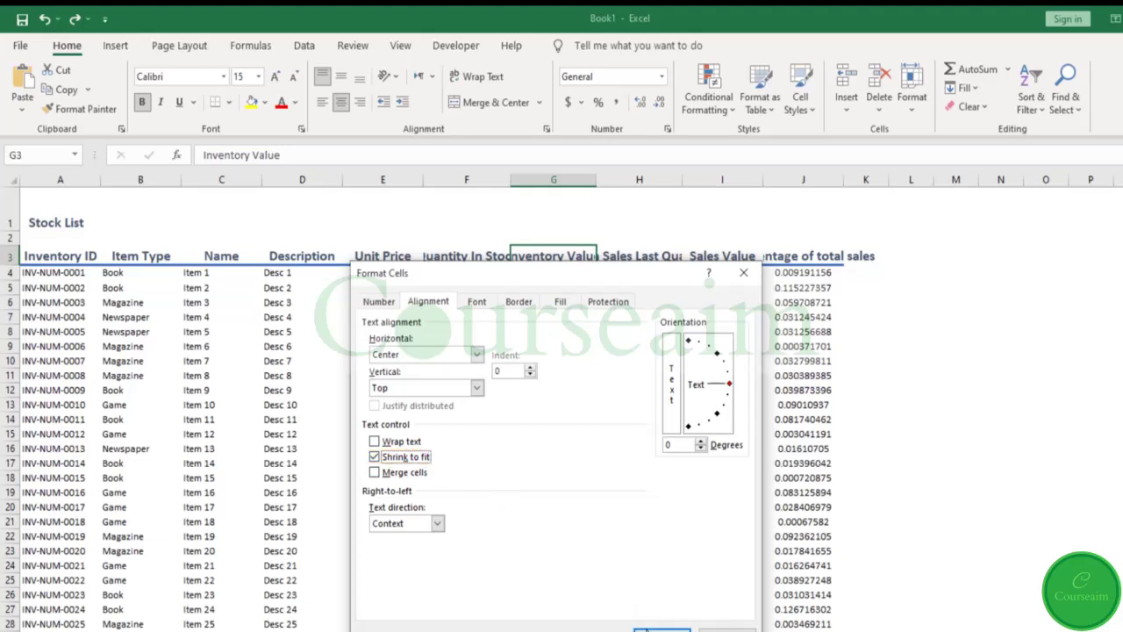
pyautogui.click(654, 629)
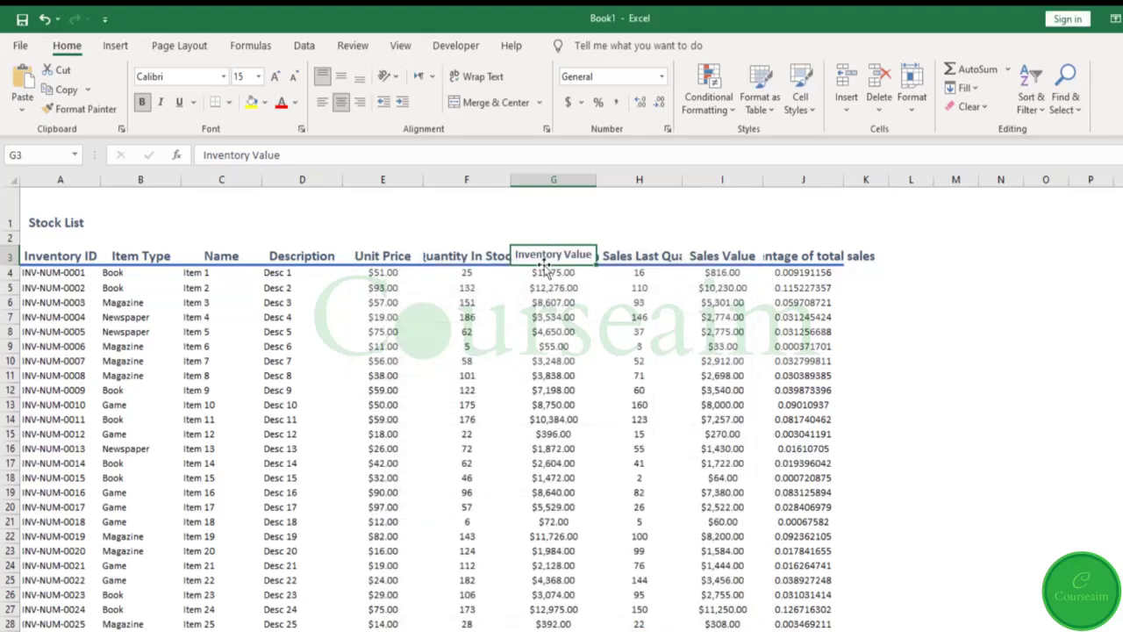